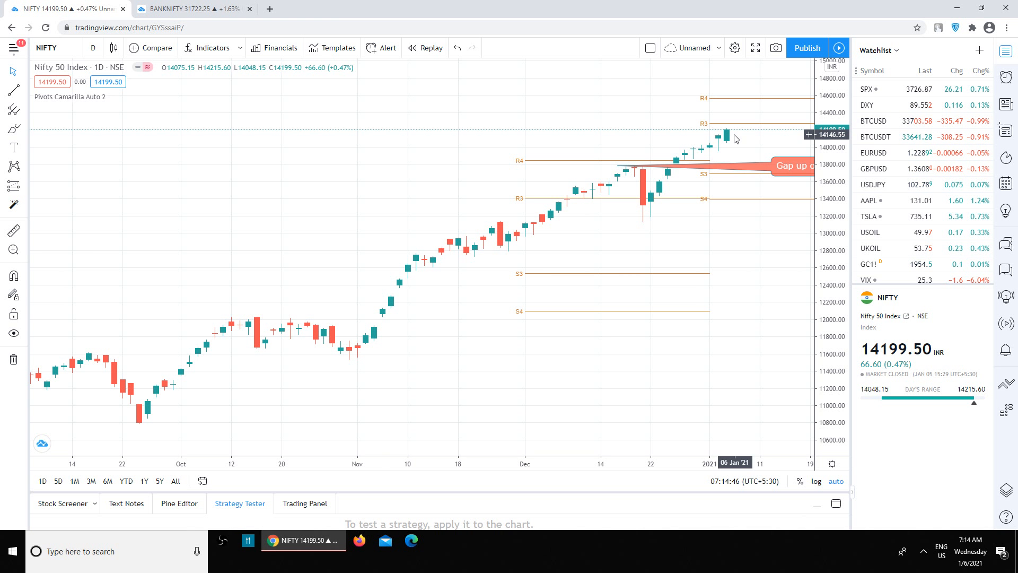
Show the BANKNIFTY 1D candlestick chart with Camarilla pivots, closing at 31722.25.
left_click(172, 9)
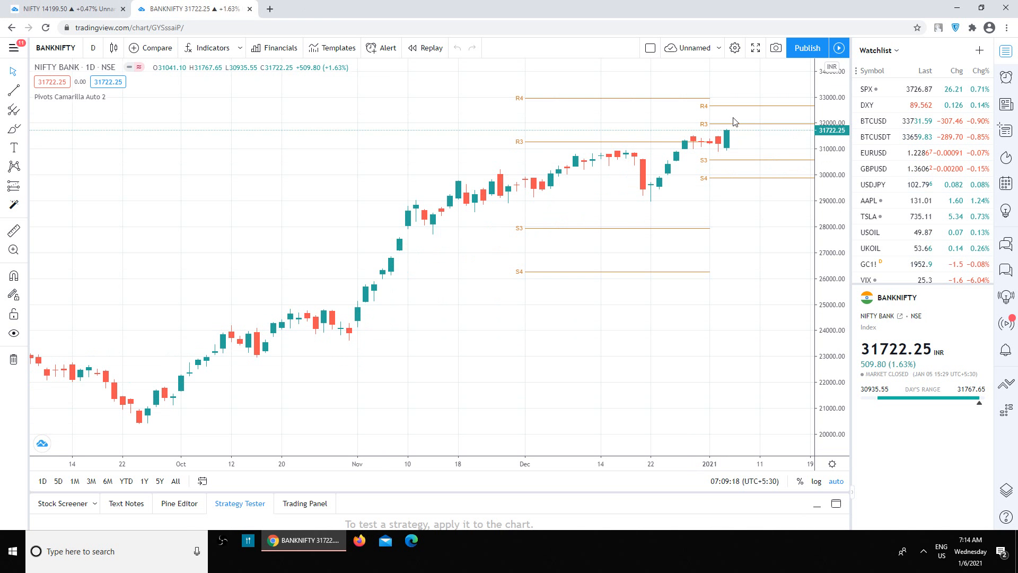